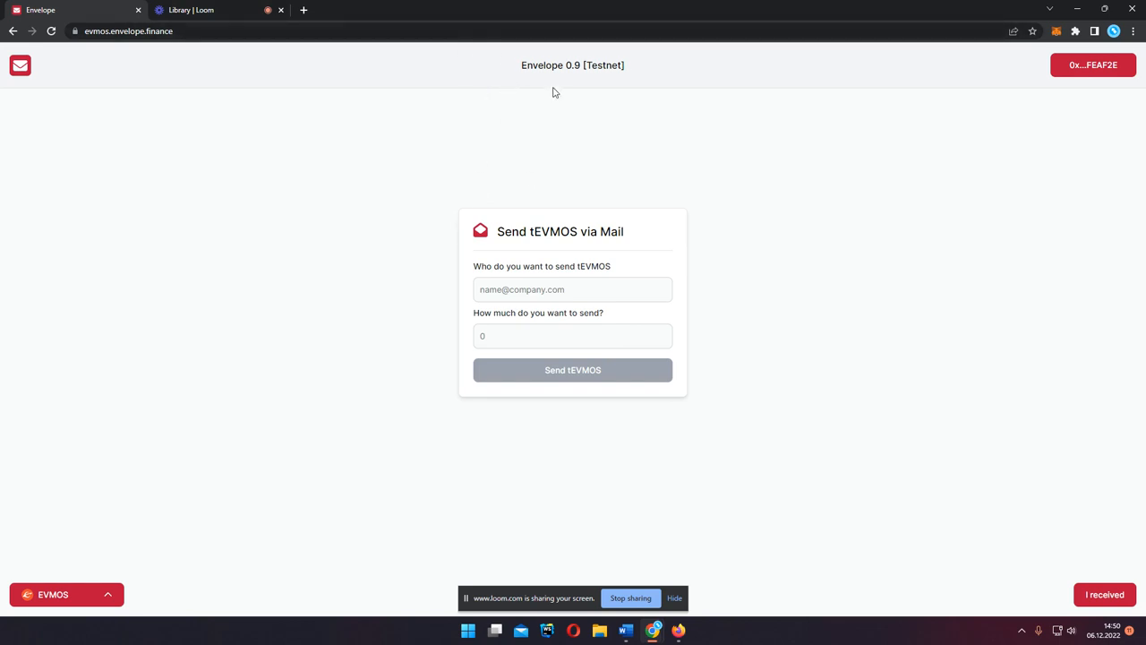
# Switch from Envelope's empty send form to the 10 Minute Mail inbox window
pyautogui.moveTo(520, 65); pyautogui.dragTo(672, 66)
pyautogui.click(669, 67)
# Copy the temporary 10 Minute Mail address and return to the Envelope send form
pyautogui.click(679, 630)
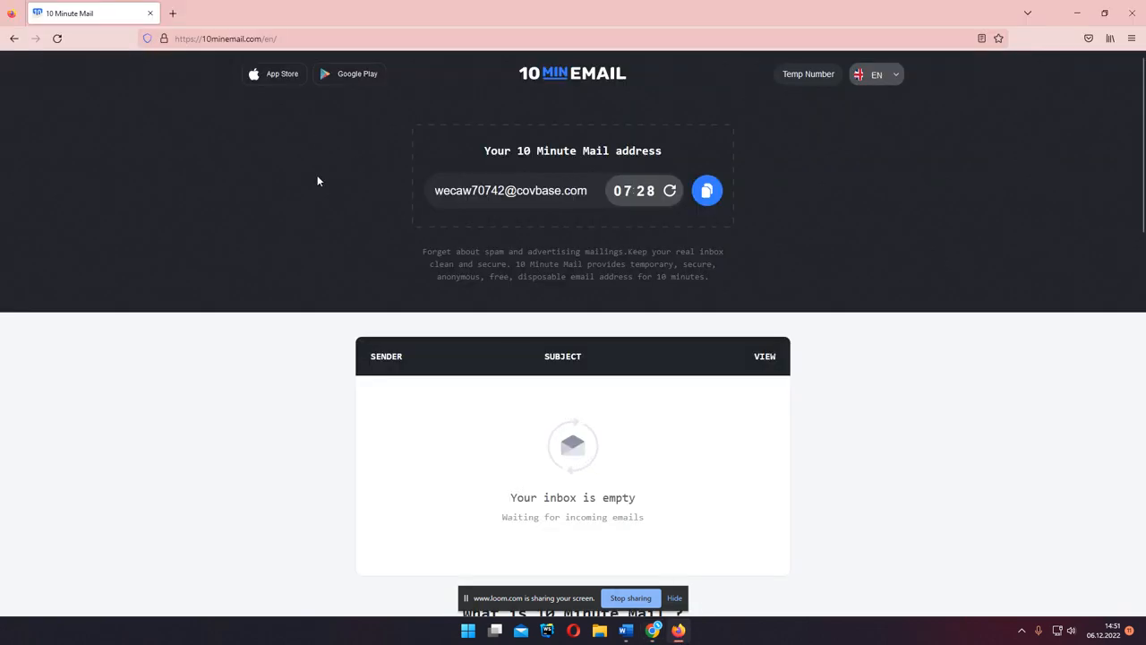
pyautogui.moveTo(589, 190); pyautogui.dragTo(379, 192)
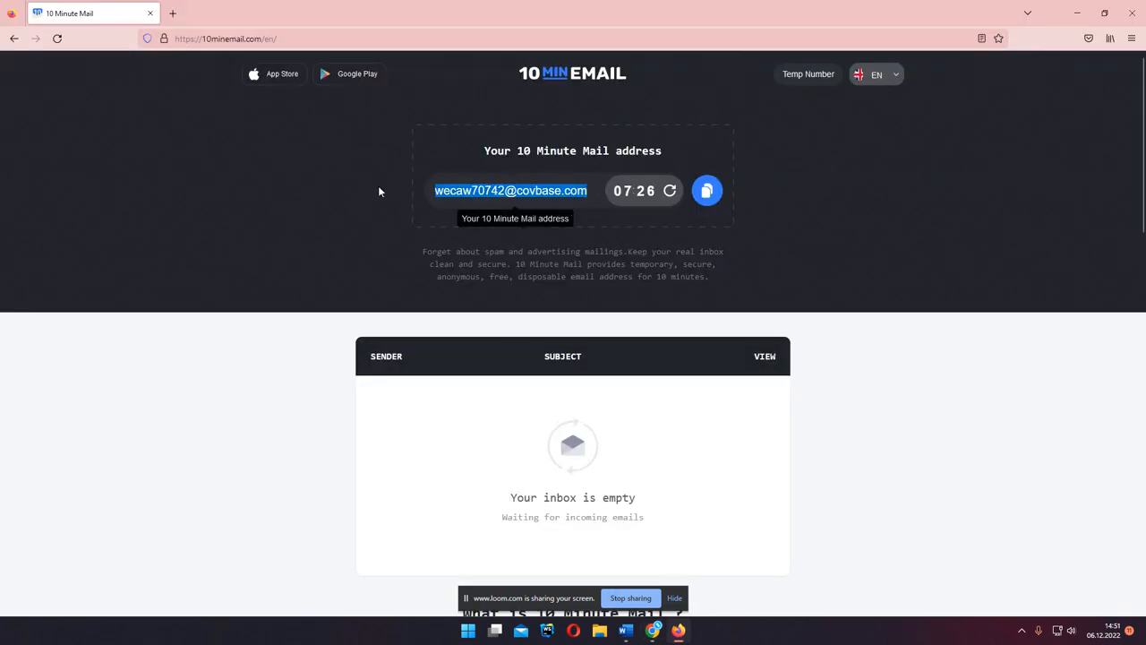
pyautogui.hotkey('ctrl', 'c')
pyautogui.click(832, 273)
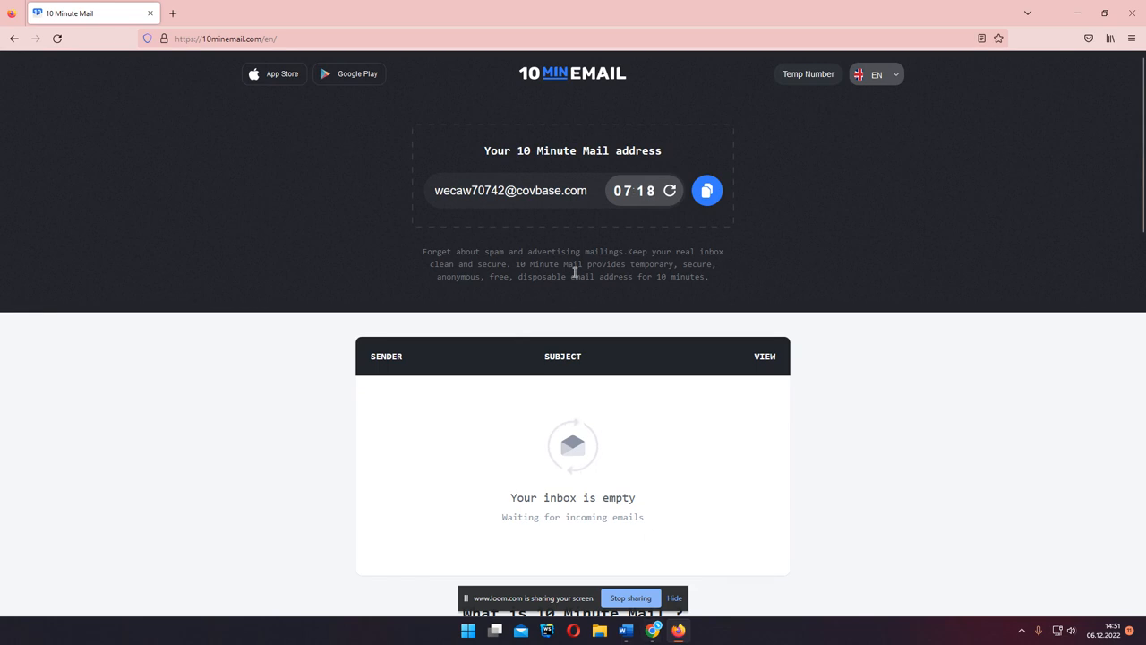
pyautogui.click(651, 630)
# Send 0.01 tEVMOS to the pasted temporary address and confirm the transfer in MetaMask
pyautogui.click(573, 555)
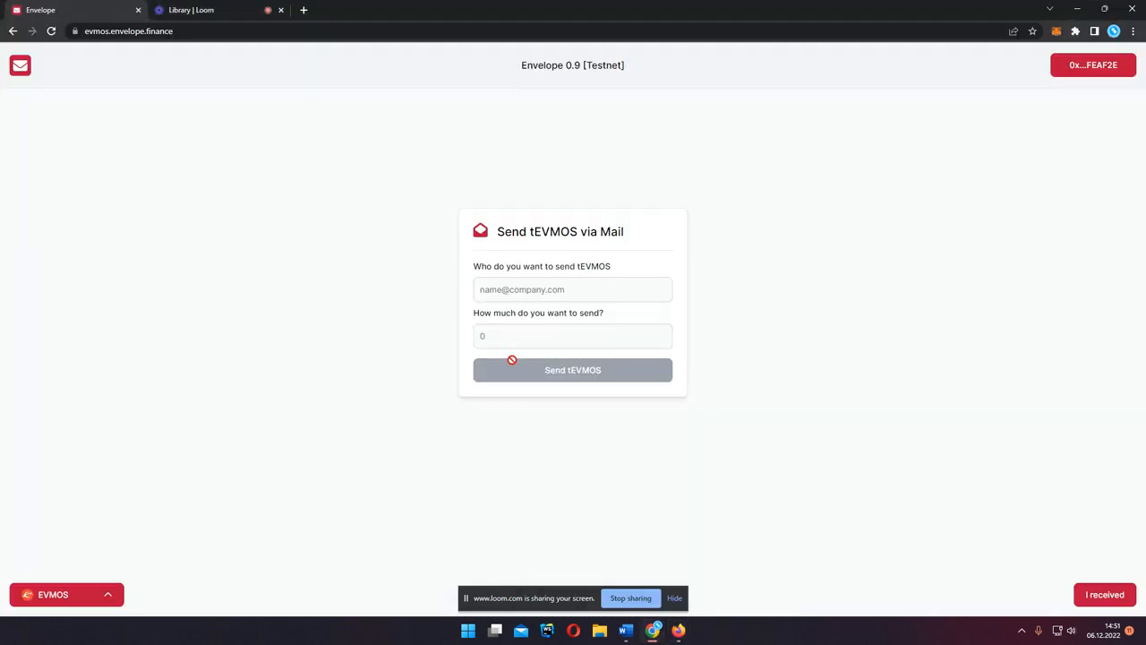
pyautogui.click(540, 288)
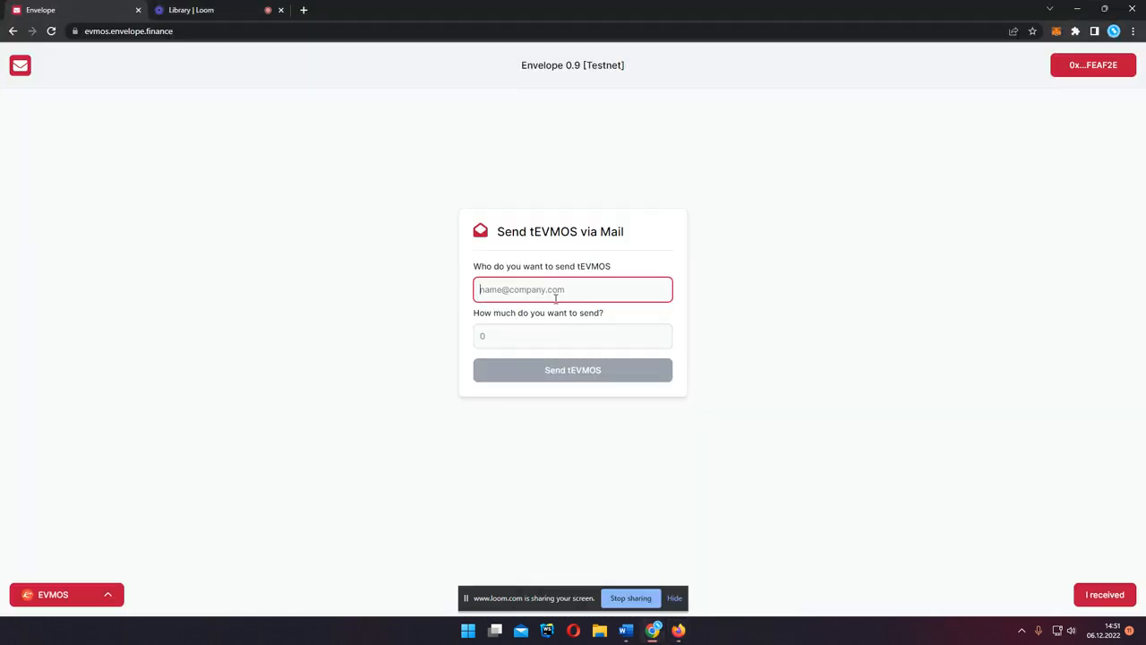
pyautogui.hotkey('ctrl', 'v')
pyautogui.click(553, 335)
pyautogui.write('0.0')
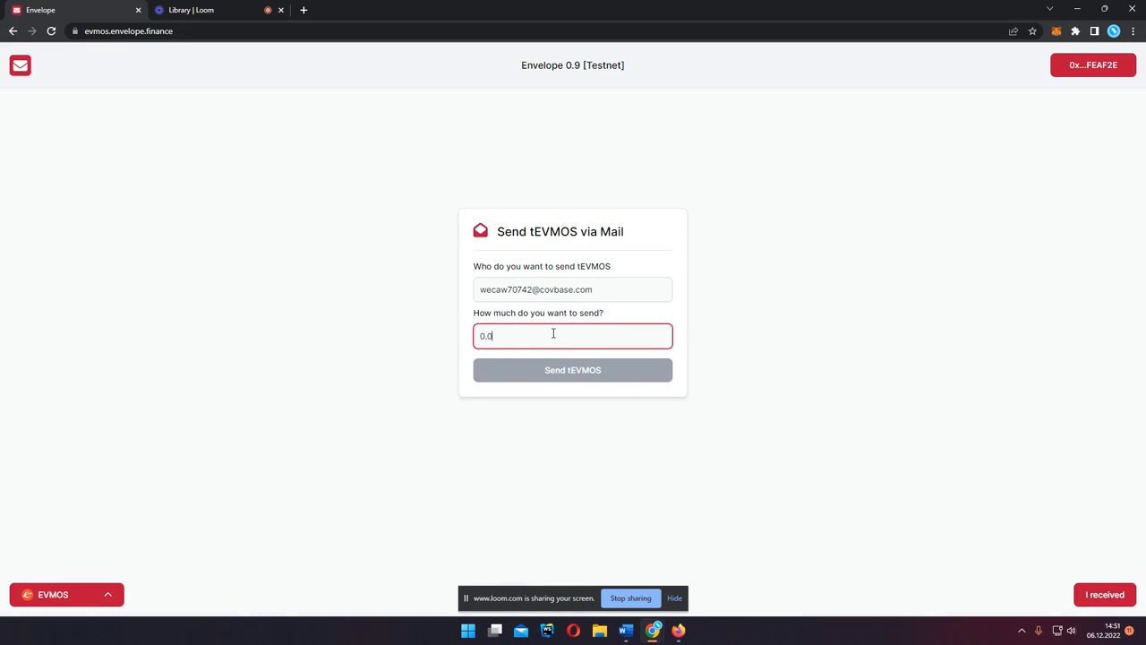
pyautogui.write('1')
pyautogui.click(573, 369)
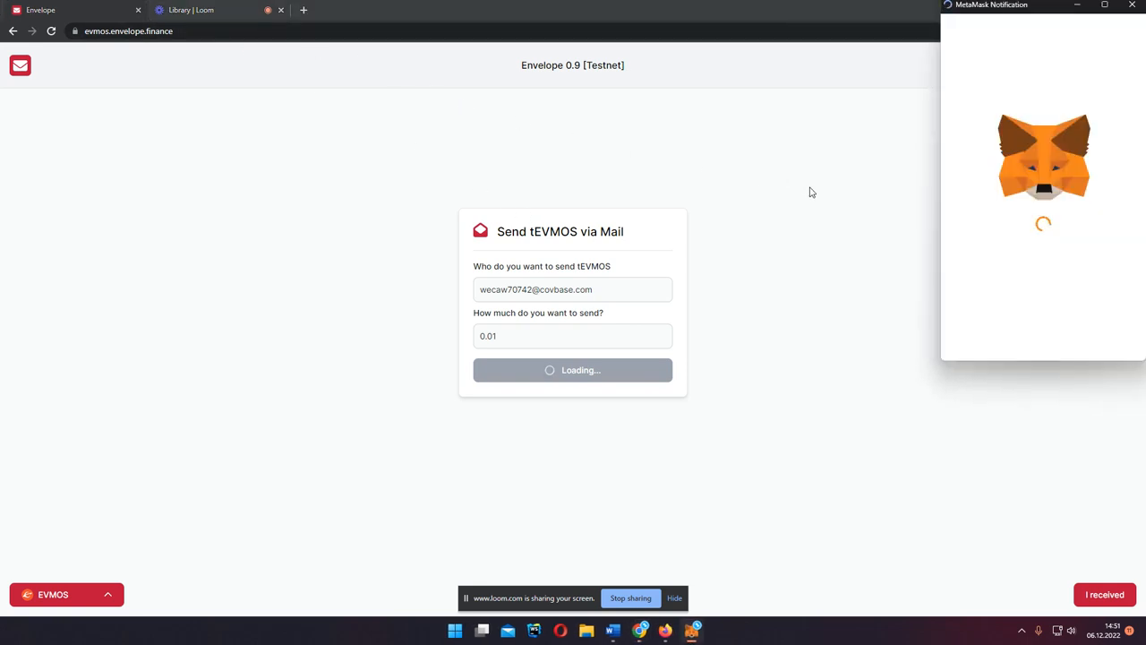
pyautogui.scroll(-3, 1038, 224)
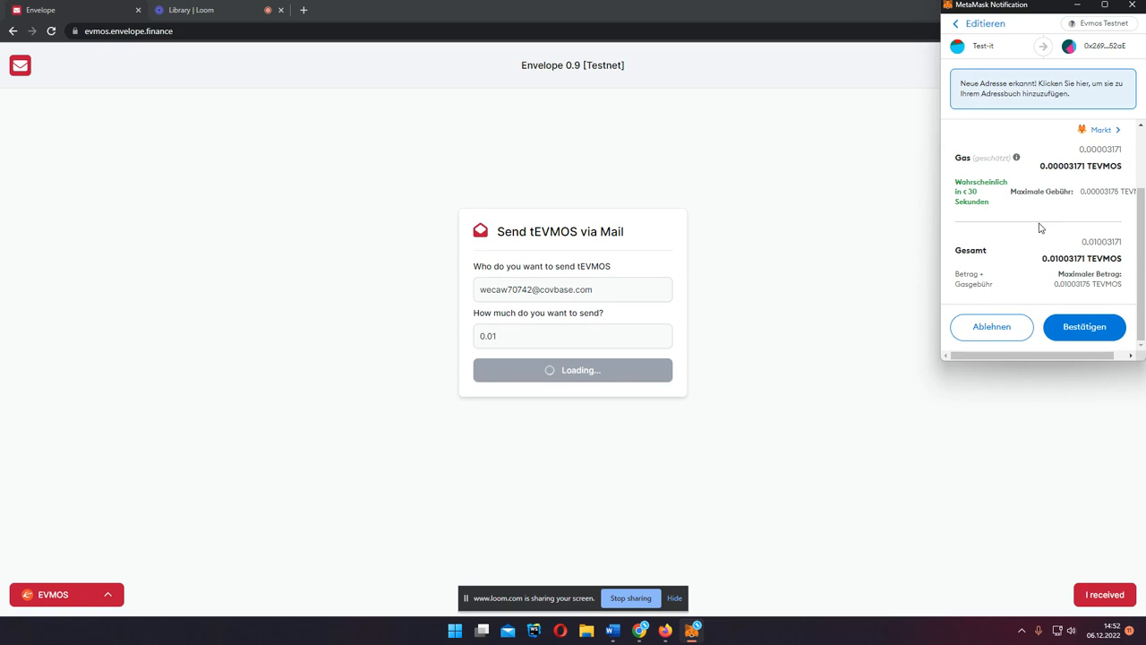
pyautogui.click(1083, 328)
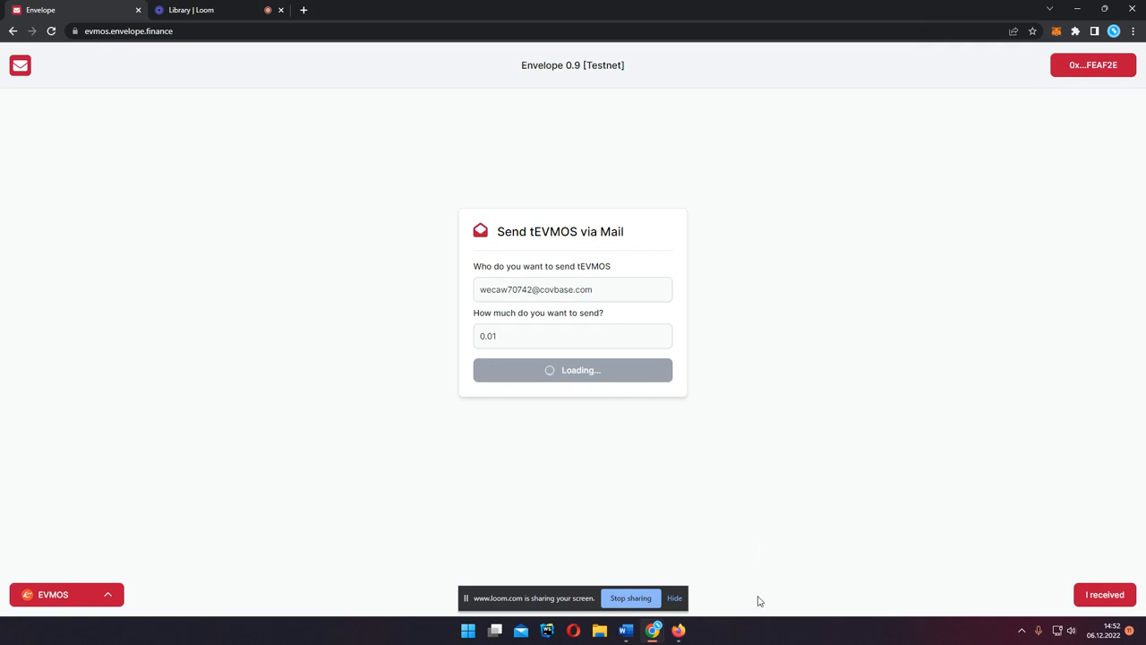
# Open the Envelope-Wallet Creation email in the temporary inbox
pyautogui.click(679, 630)
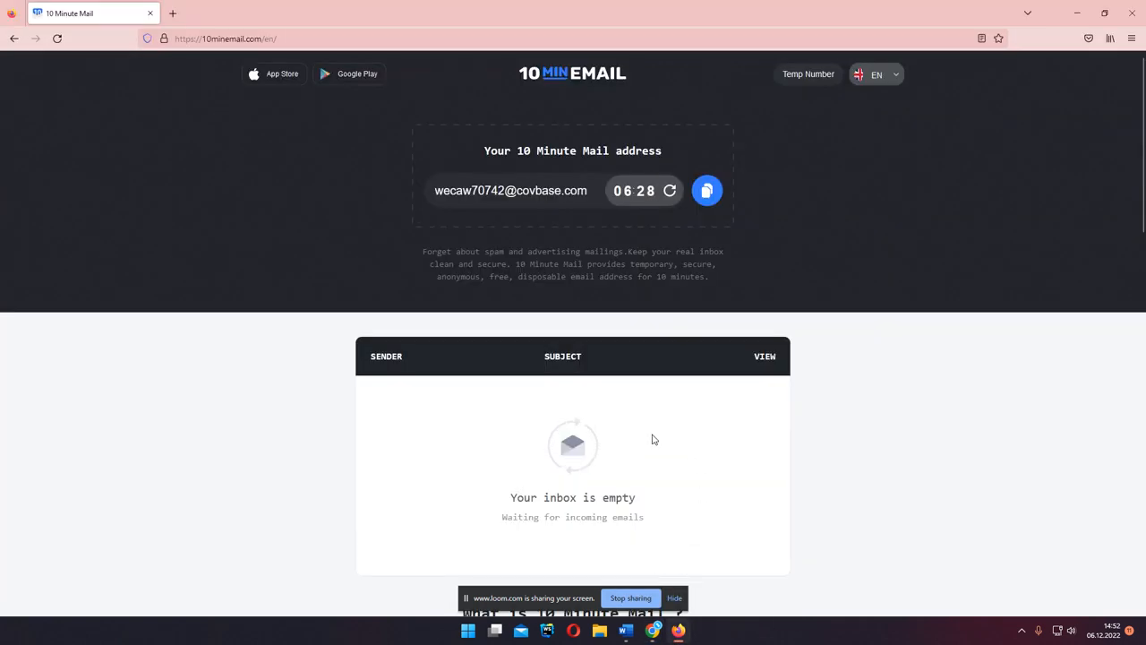
pyautogui.scroll(-2, 681, 537)
pyautogui.scroll(2, 694, 511)
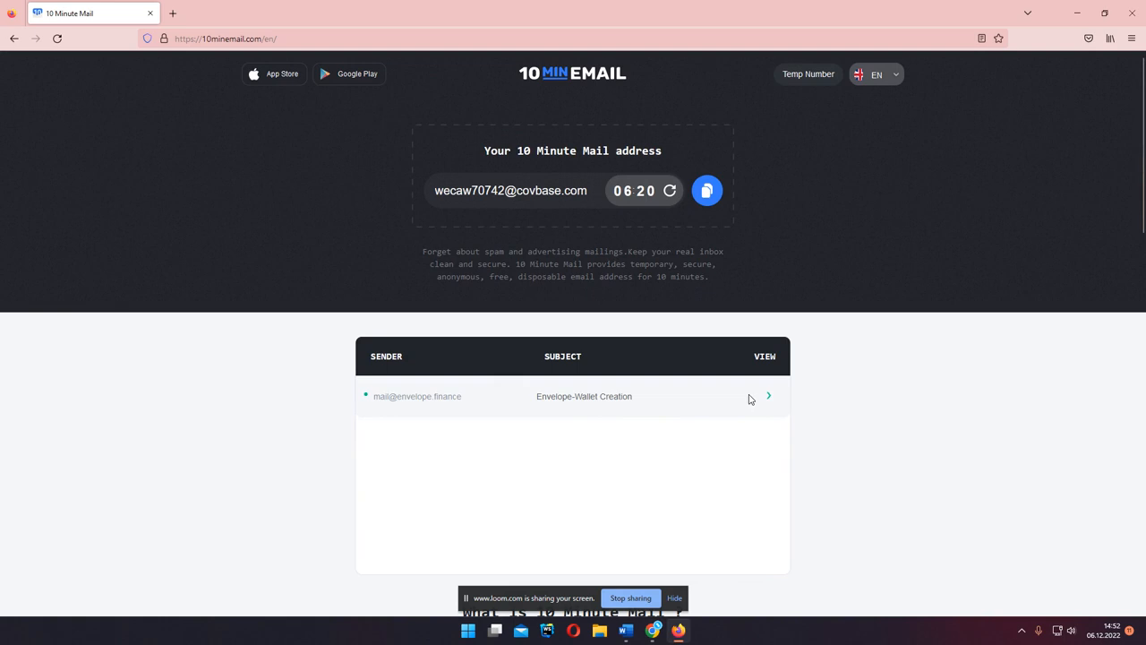
pyautogui.click(567, 400)
pyautogui.scroll(-2, 566, 352)
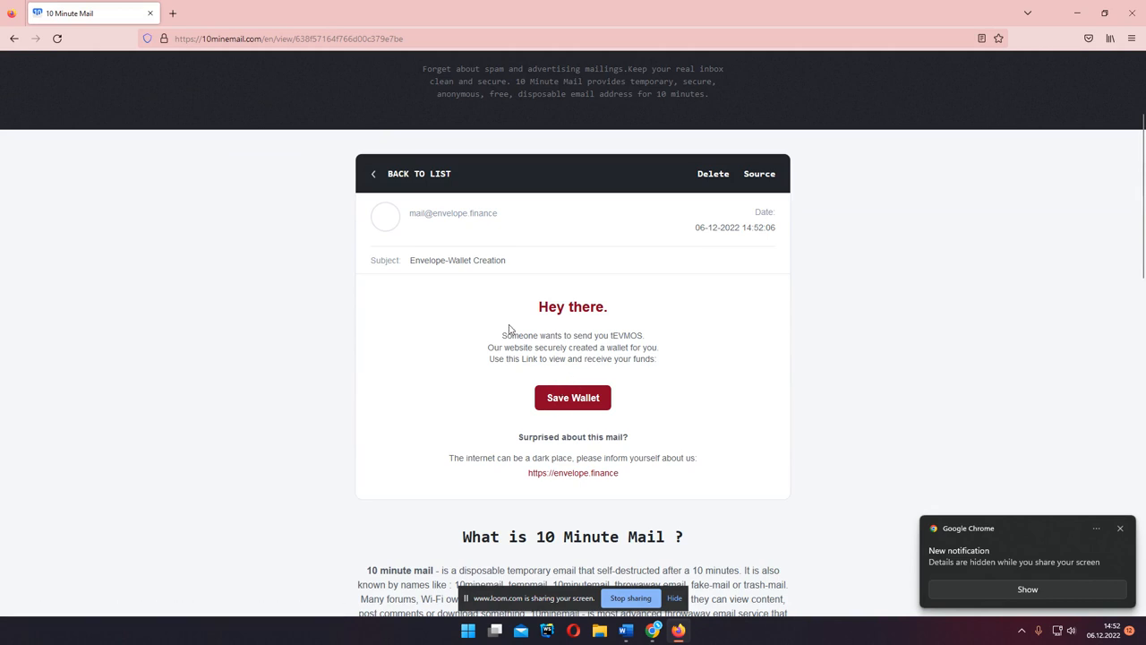
pyautogui.moveTo(492, 318); pyautogui.dragTo(739, 470)
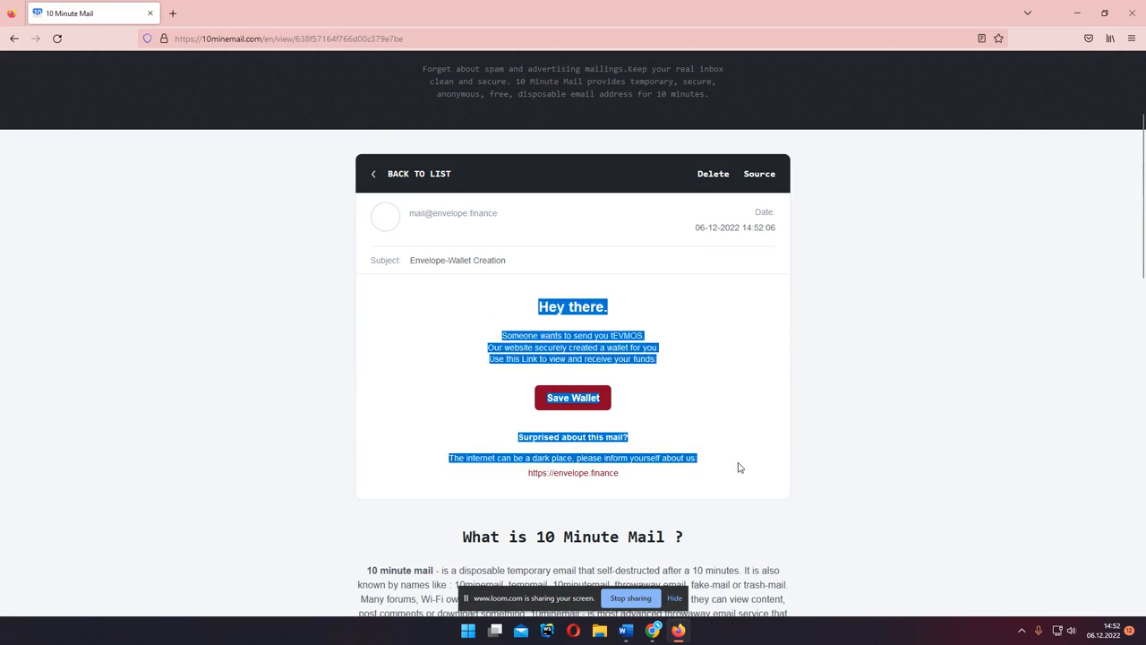
pyautogui.click(707, 437)
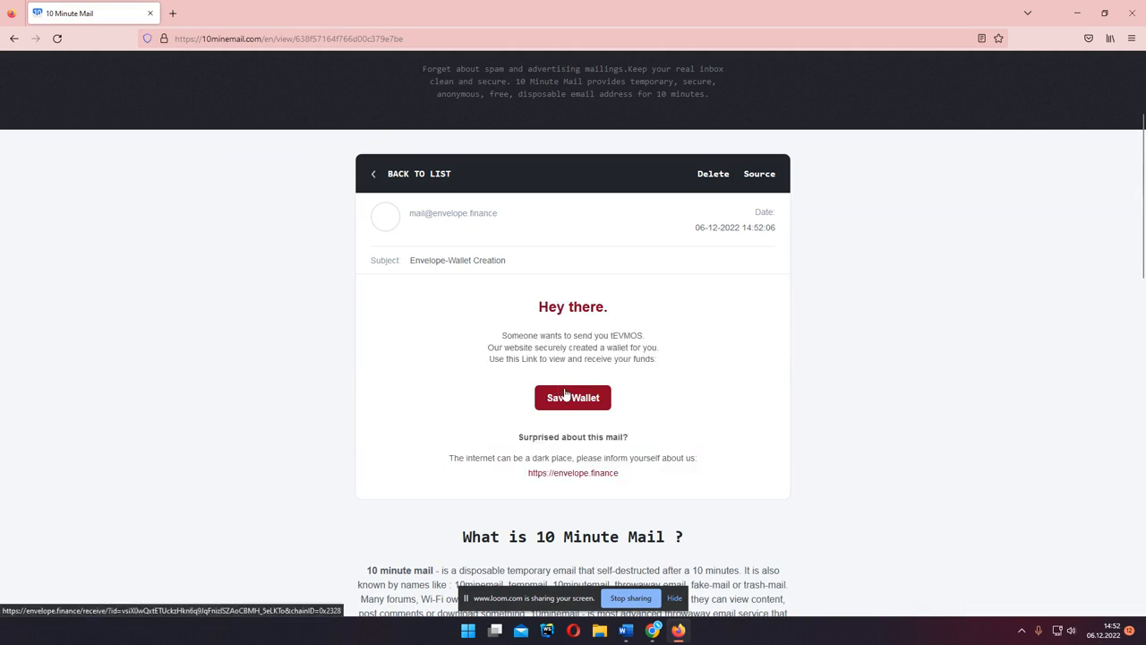
# Follow the email's Save Wallet link to Envelope's wallet-credentials page
pyautogui.moveTo(498, 322)
pyautogui.mouseDown()
pyautogui.moveTo(671, 456)
pyautogui.moveTo(497, 304)
pyautogui.mouseUp()
pyautogui.click(709, 461)
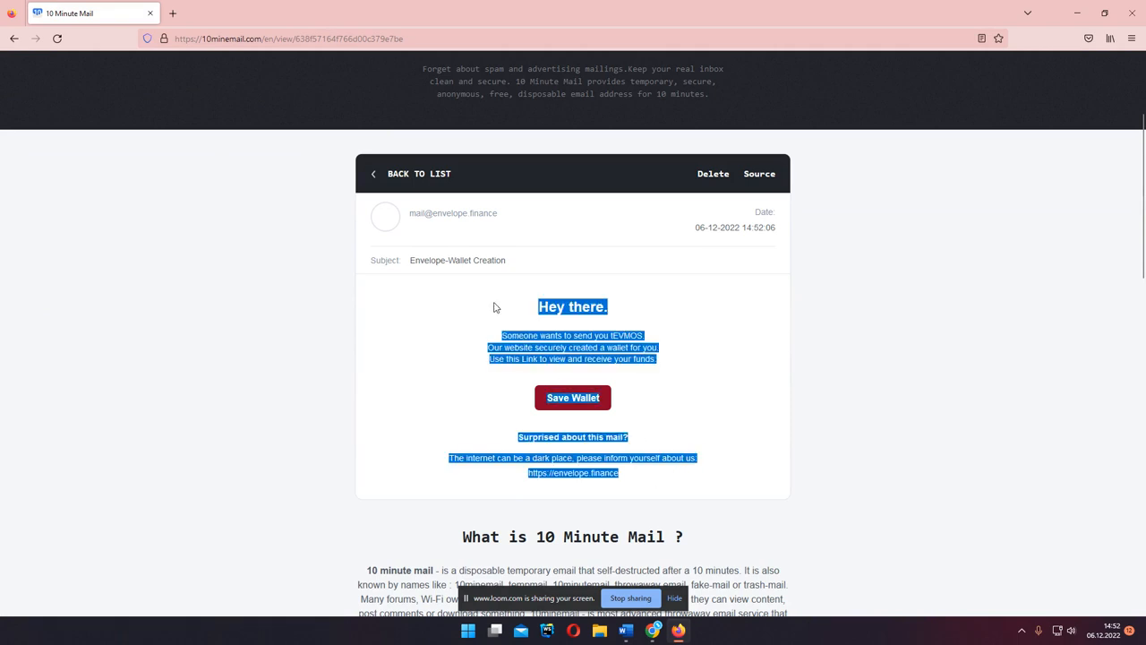
pyautogui.click(555, 394)
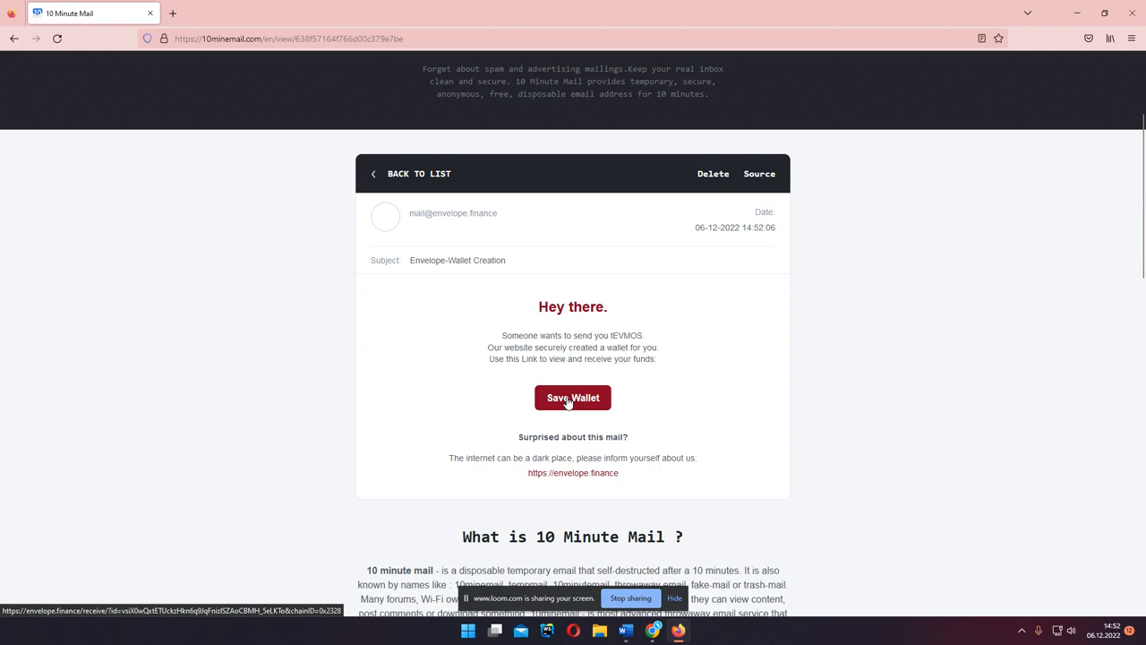
pyautogui.click(564, 400)
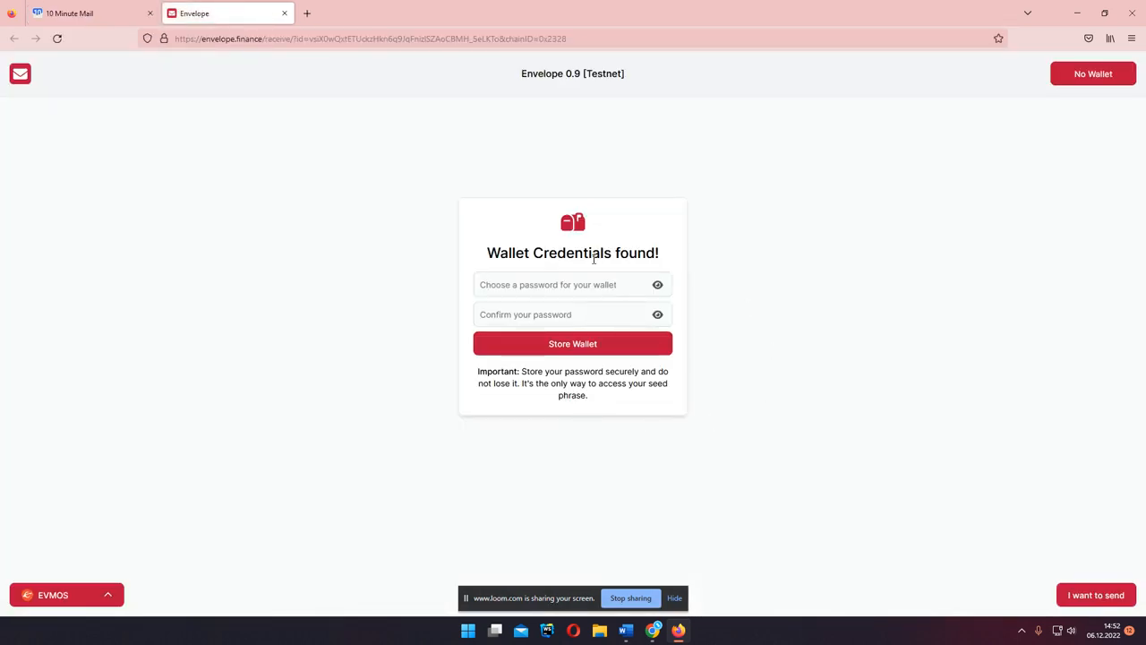
# Store the claimed wallet under a new password and enter it at the Welcome back prompt
pyautogui.click(515, 288)
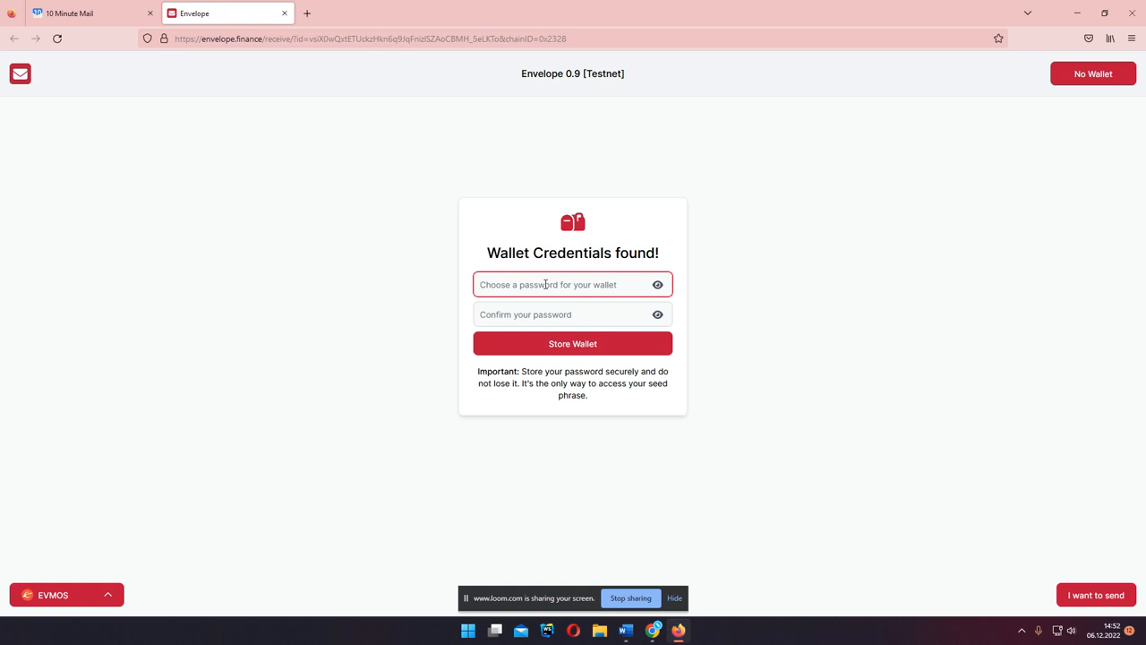
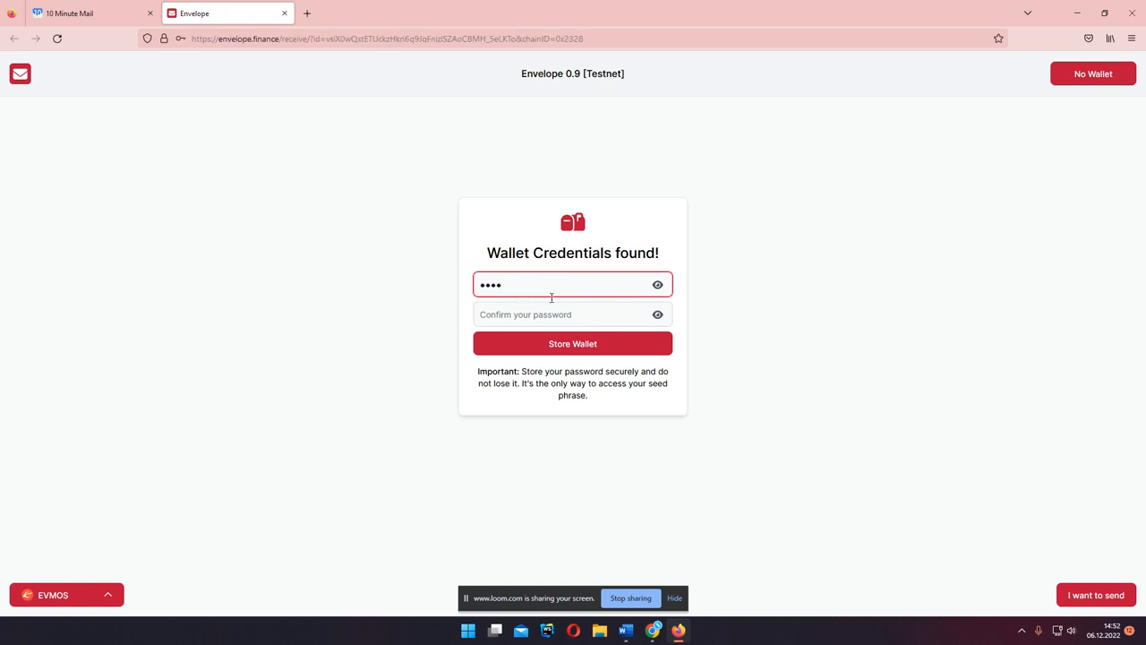
pyautogui.click(545, 315)
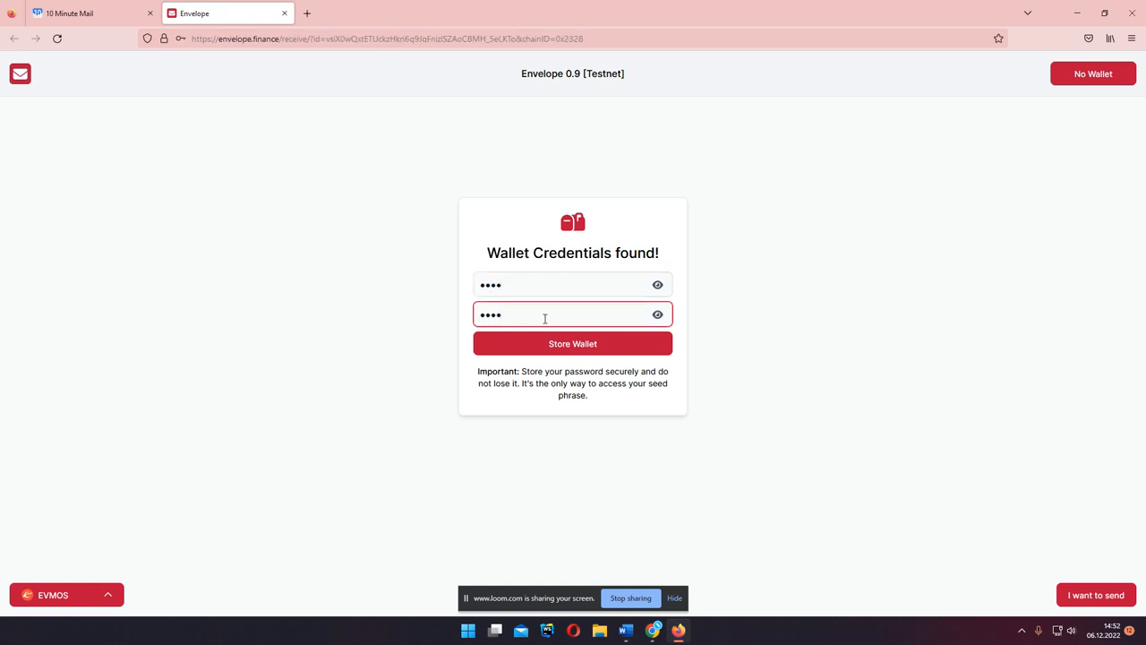
pyautogui.click(566, 350)
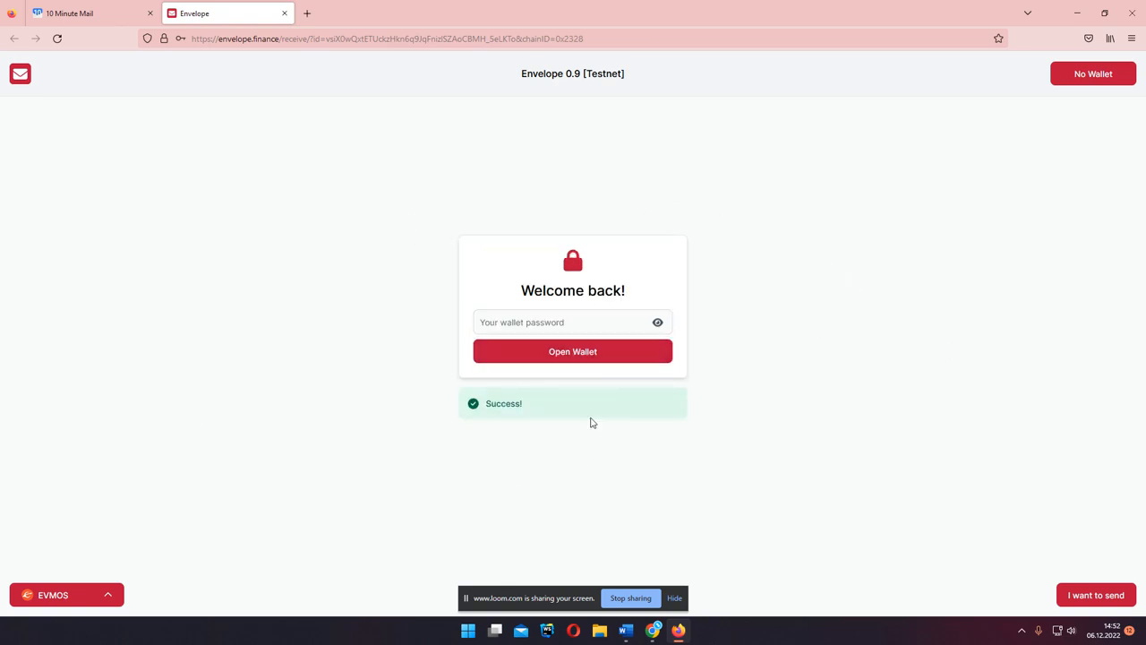
pyautogui.click(570, 320)
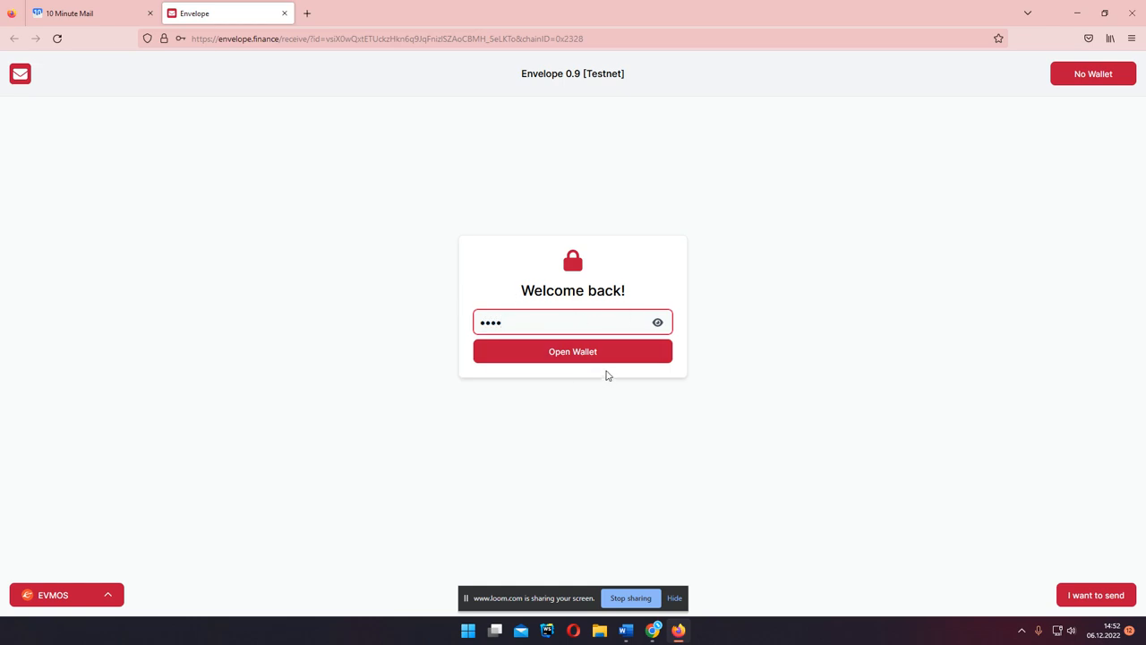
# Open the new wallet showing 0.01 tEVMOS, briefly revealing and closing the seed-phrase dialog
pyautogui.click(550, 355)
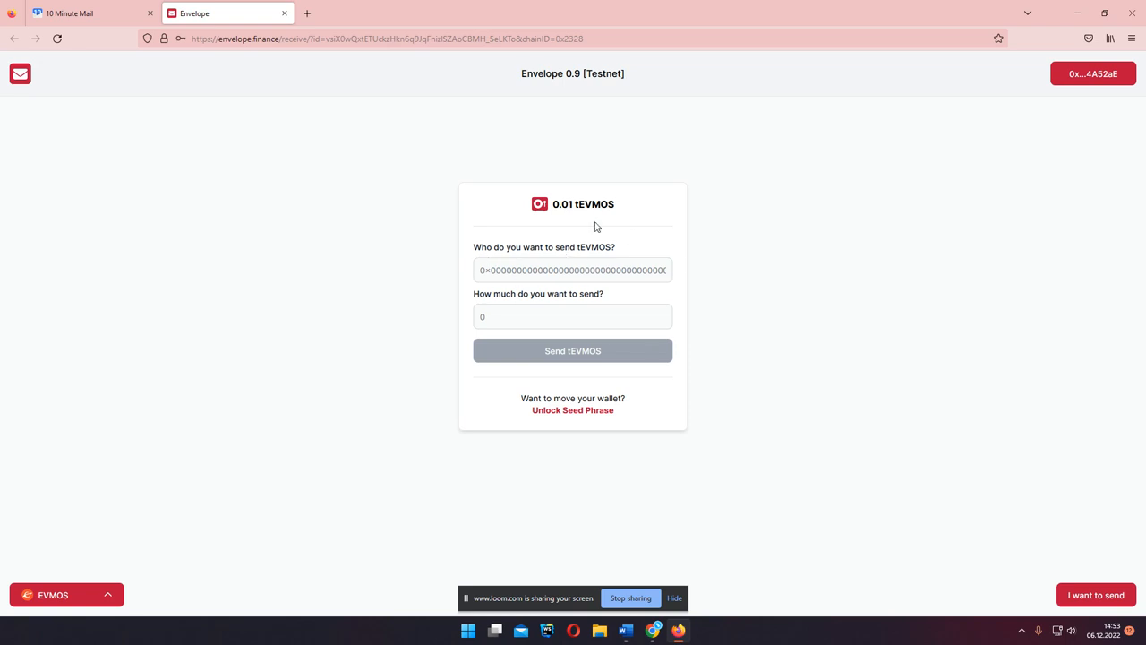
pyautogui.moveTo(627, 206); pyautogui.dragTo(543, 204)
pyautogui.click(550, 269)
pyautogui.click(563, 412)
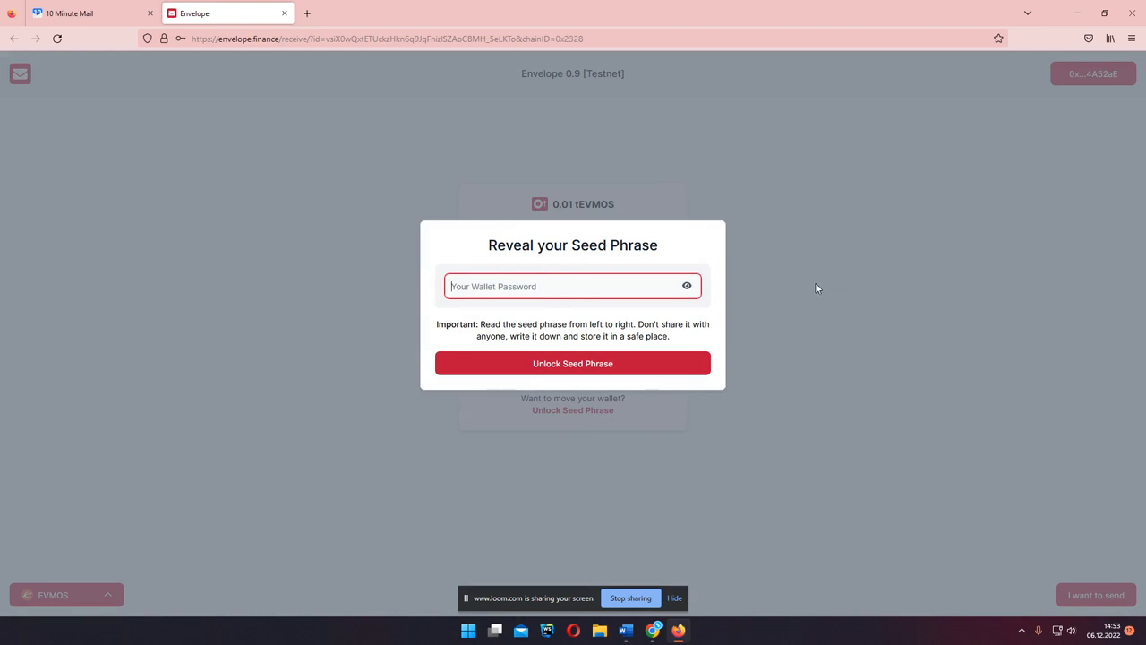
pyautogui.click(757, 182)
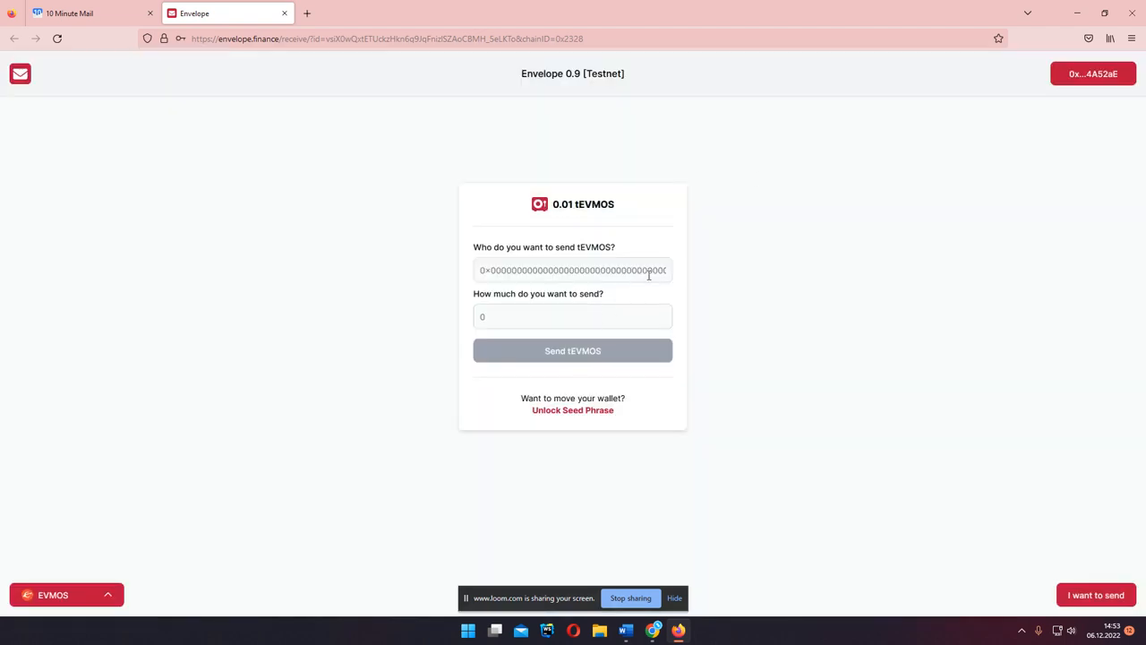